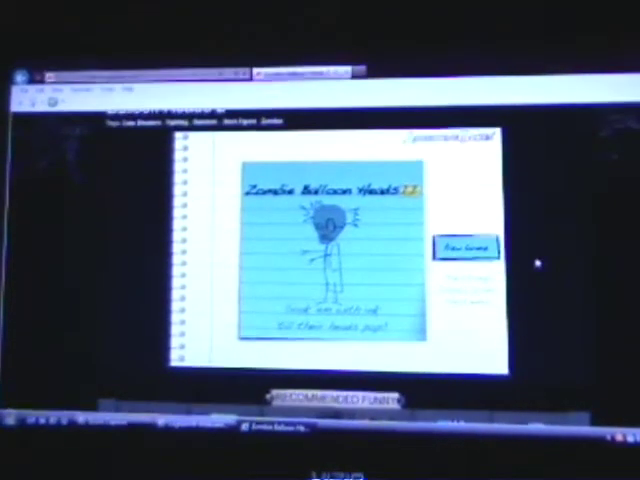
# Start a new game from the weapon selection screen
pyautogui.click(468, 250)
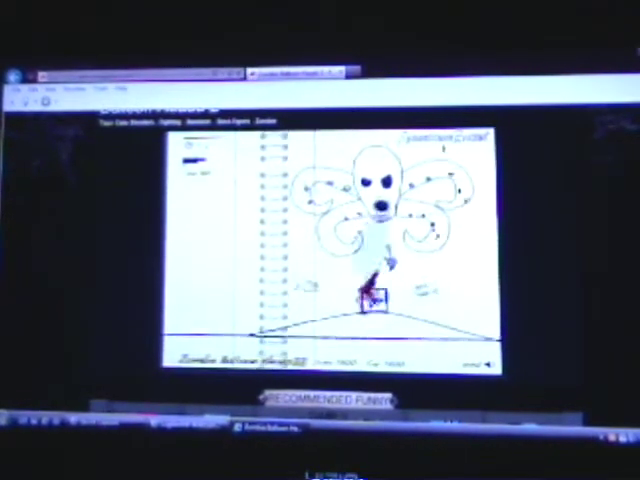
pyautogui.press('Right')
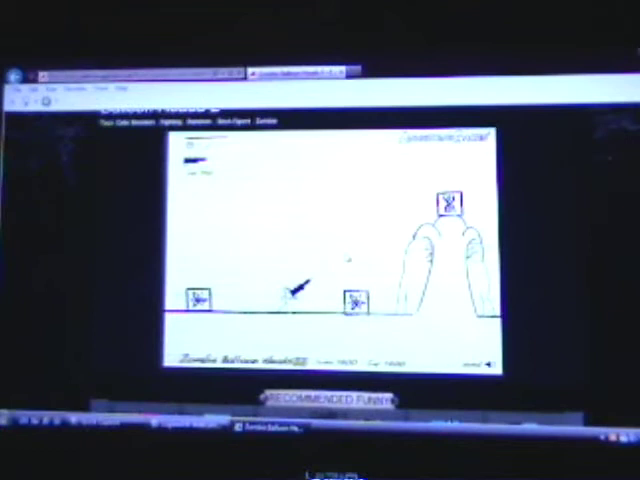
pyautogui.press('Right')
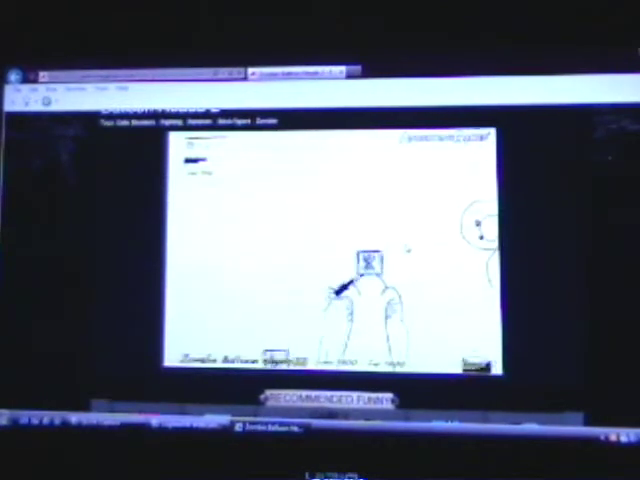